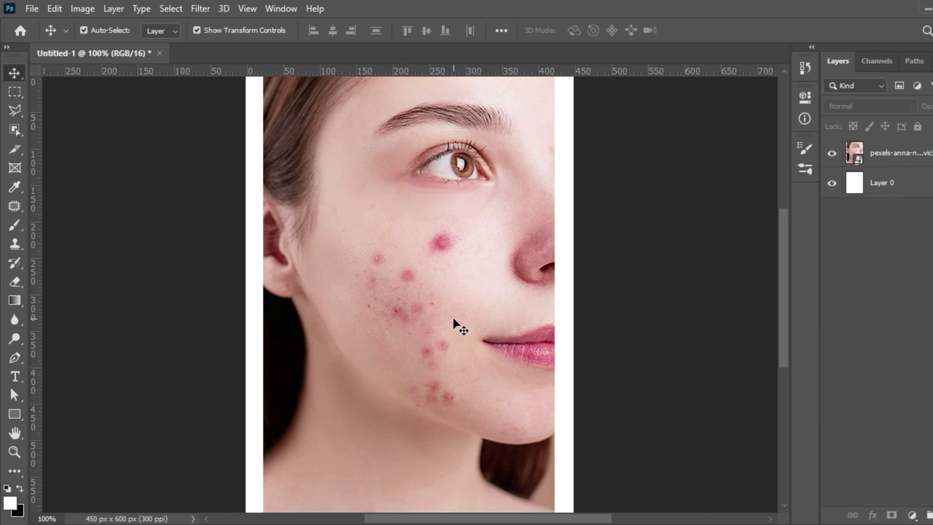
- Duplicate the portrait photo layer and hide the original photo layer beneath it
left_click(454, 323)
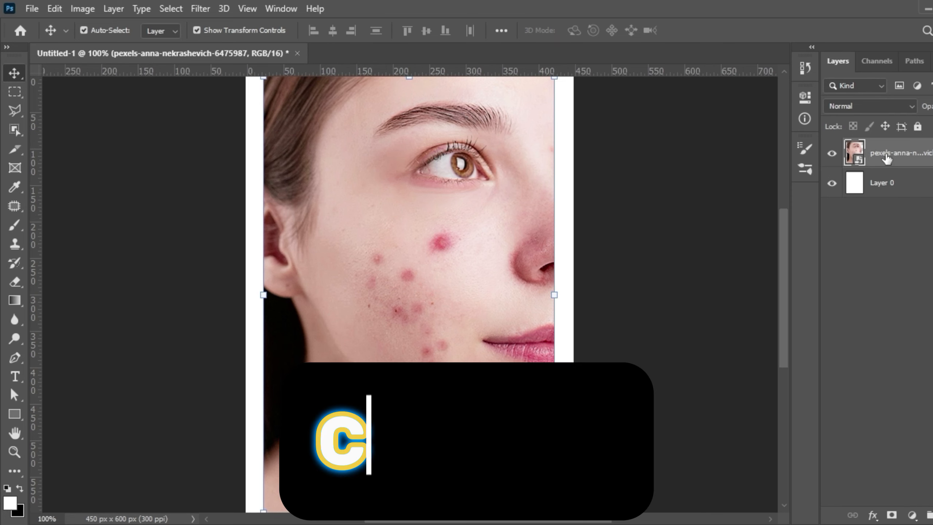
key("ctrl+j")
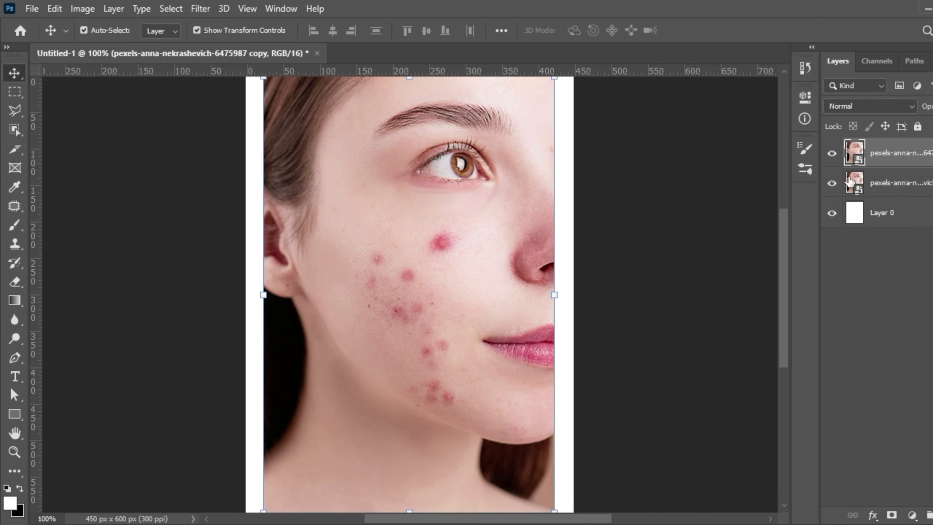
left_click(832, 184)
- Rasterize the duplicated portrait layer
right_click(880, 161)
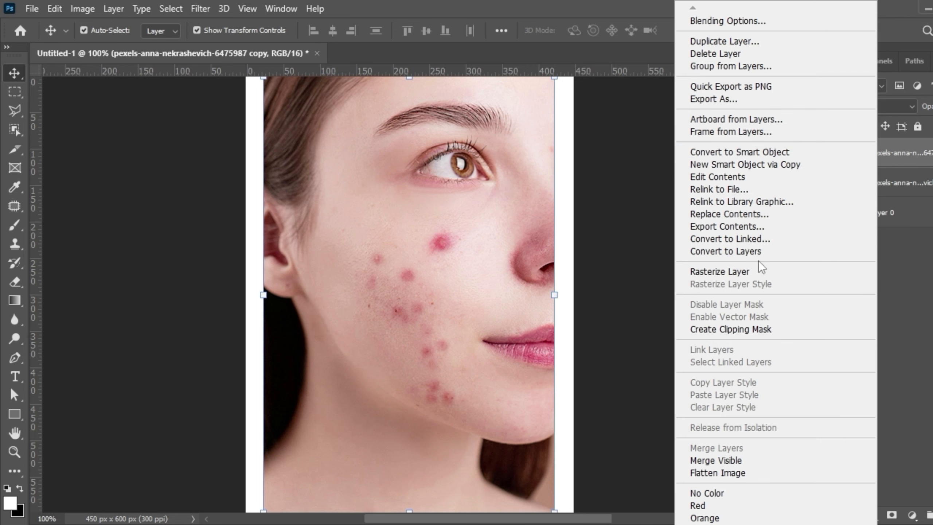
left_click(749, 271)
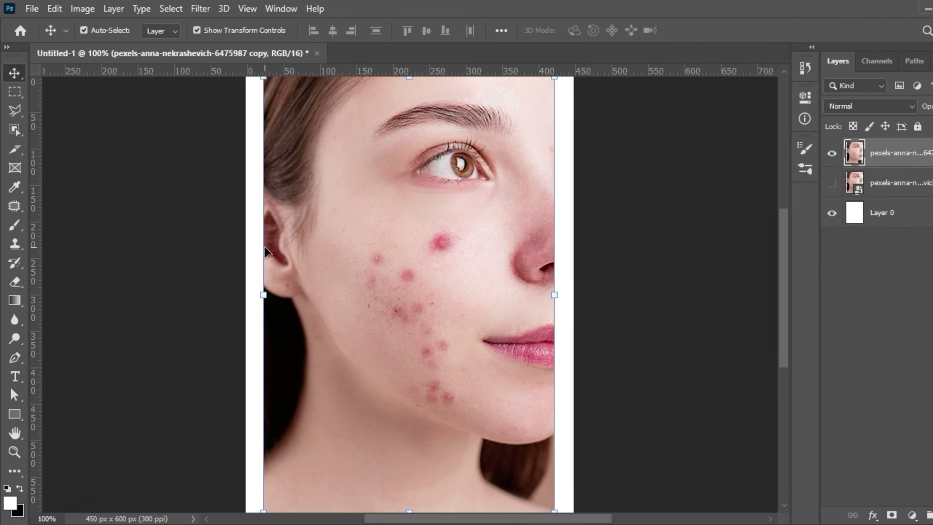
- With the Patch Tool, replace the large red spot under the eye with clean neighbouring skin and deselect
left_click(20, 210)
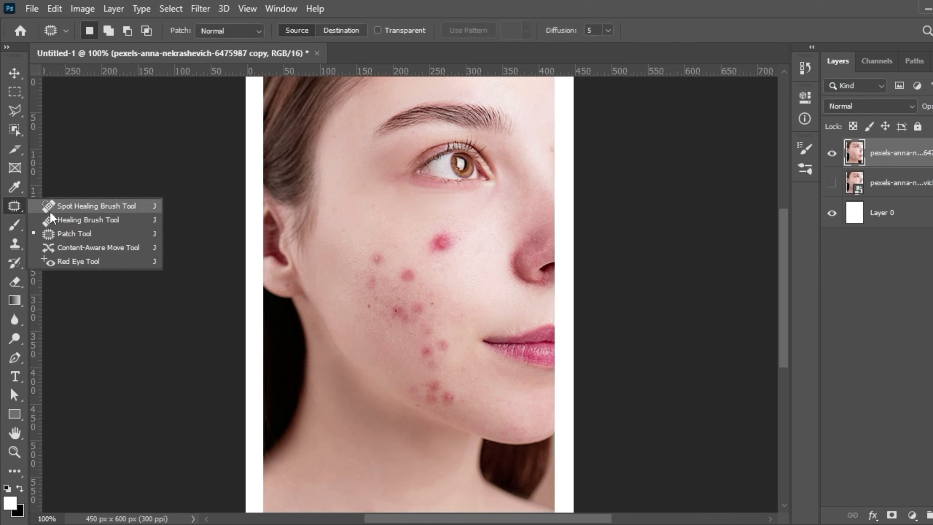
left_click(64, 232)
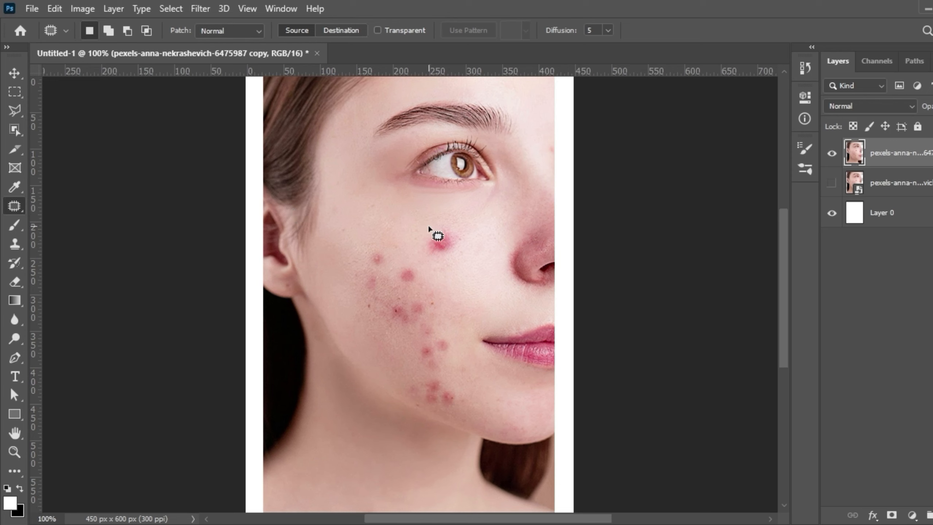
mouse_move(425, 241)
left_mouse_down()
mouse_move(432, 253)
mouse_move(459, 242)
mouse_move(427, 223)
left_mouse_up()
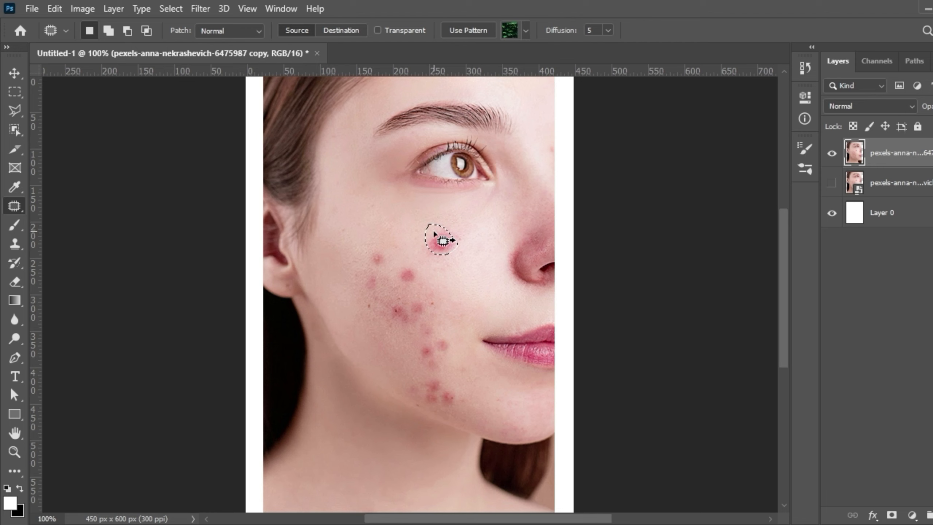
left_click_drag(434, 233, 450, 220)
key("ctrl+d")
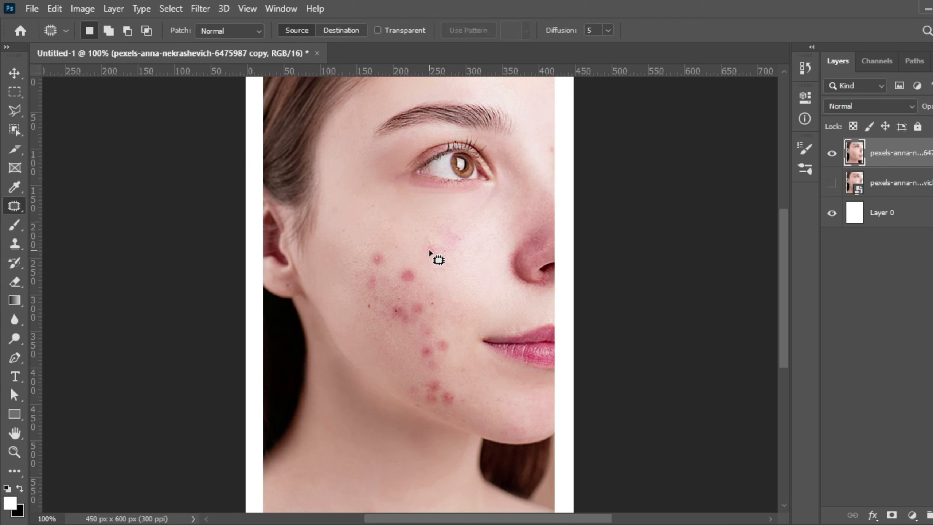
- Patch the two blemishes on the upper cheek and the leftover redness under the eye with clear skin
mouse_move(419, 281)
left_mouse_down()
mouse_move(413, 267)
mouse_move(397, 264)
mouse_move(412, 267)
left_mouse_up()
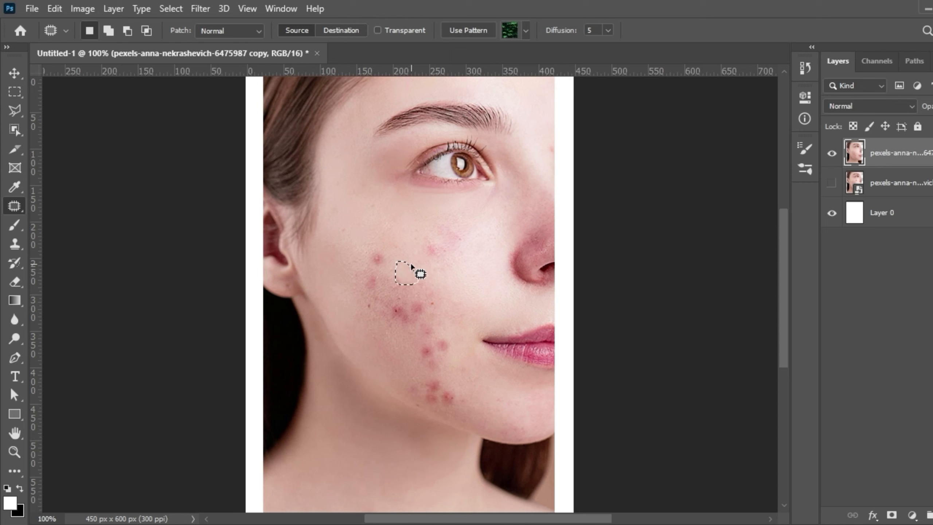
key("ctrl+d")
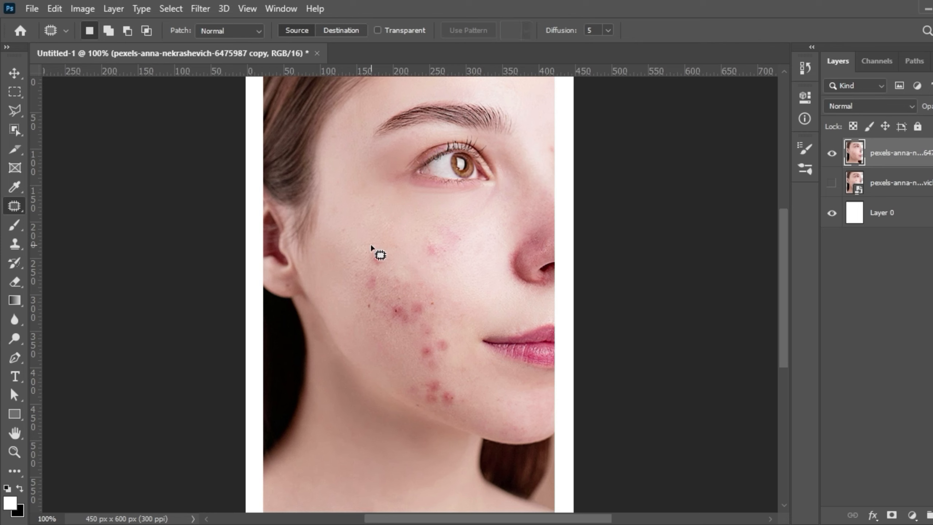
mouse_move(372, 266)
left_mouse_down()
mouse_move(384, 268)
mouse_move(373, 246)
mouse_move(387, 246)
left_mouse_up()
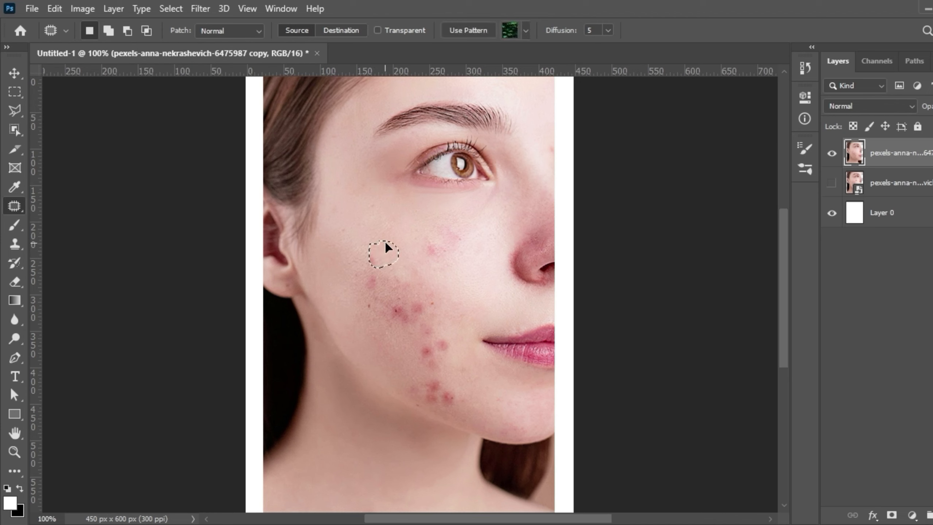
key("ctrl+d")
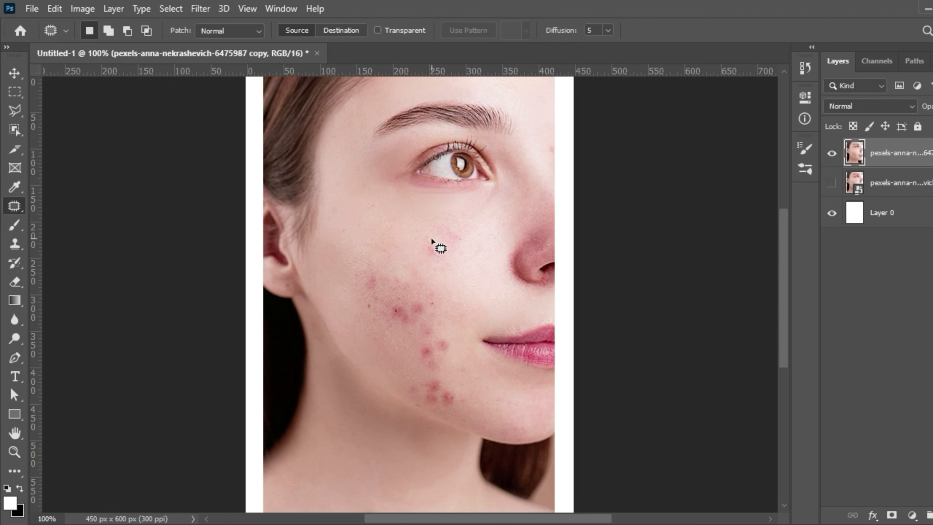
mouse_move(426, 242)
left_mouse_down()
mouse_move(435, 259)
mouse_move(445, 254)
mouse_move(432, 239)
mouse_move(449, 248)
left_mouse_up()
key("ctrl+d")
- Patch the blemishes on the outer cheek, on the side towards the ear, with clean skin from nearby
left_click_drag(393, 270, 353, 293)
key("ctrl+d")
mouse_move(390, 278)
left_mouse_down()
mouse_move(368, 321)
mouse_move(371, 293)
left_mouse_up()
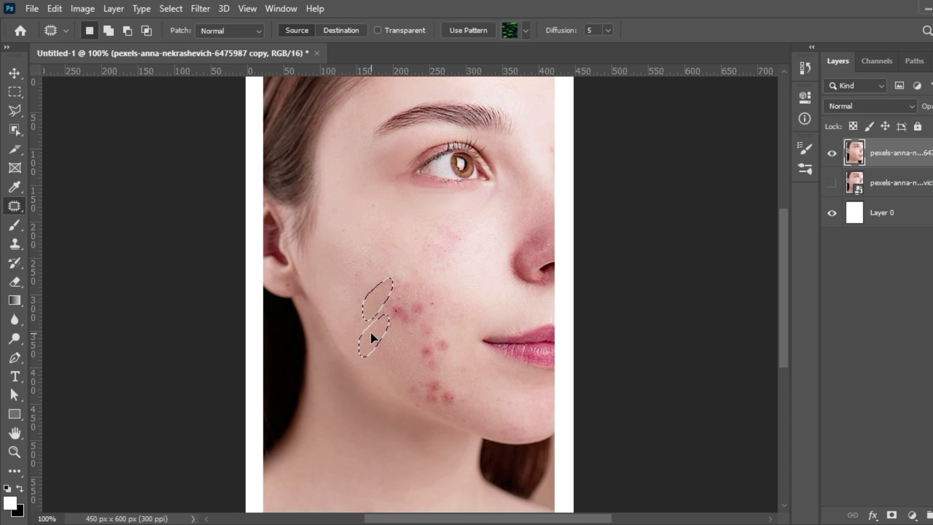
key("ctrl+d")
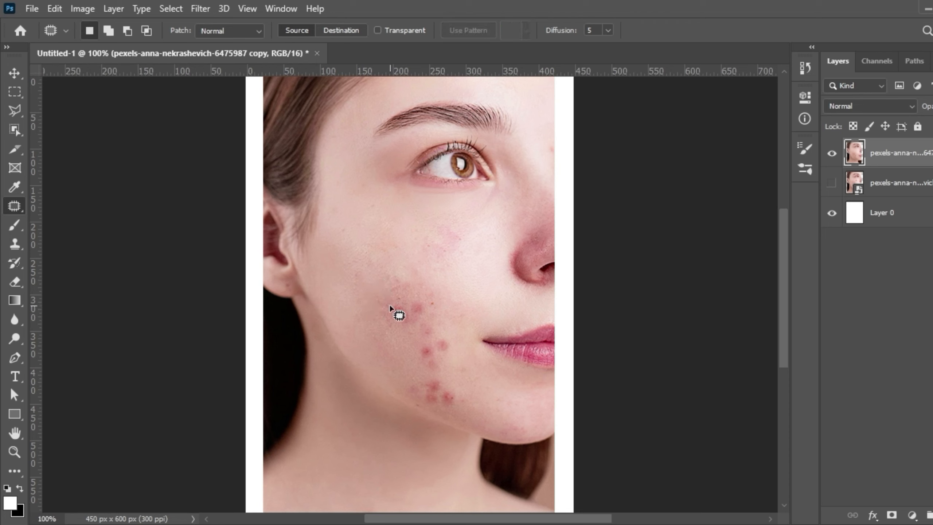
- Patch the red blemishes in the middle of the cheek using smooth skin around them
left_click_drag(389, 303, 386, 358)
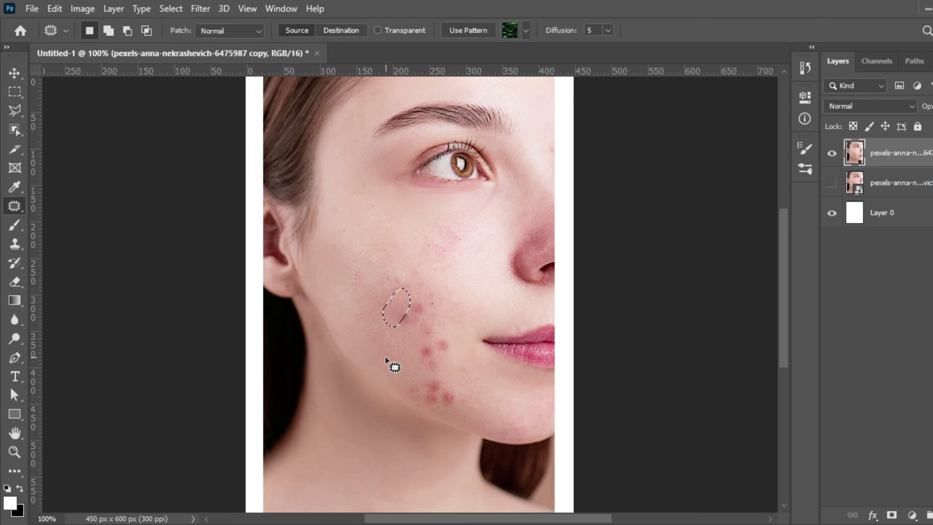
key("ctrl+d")
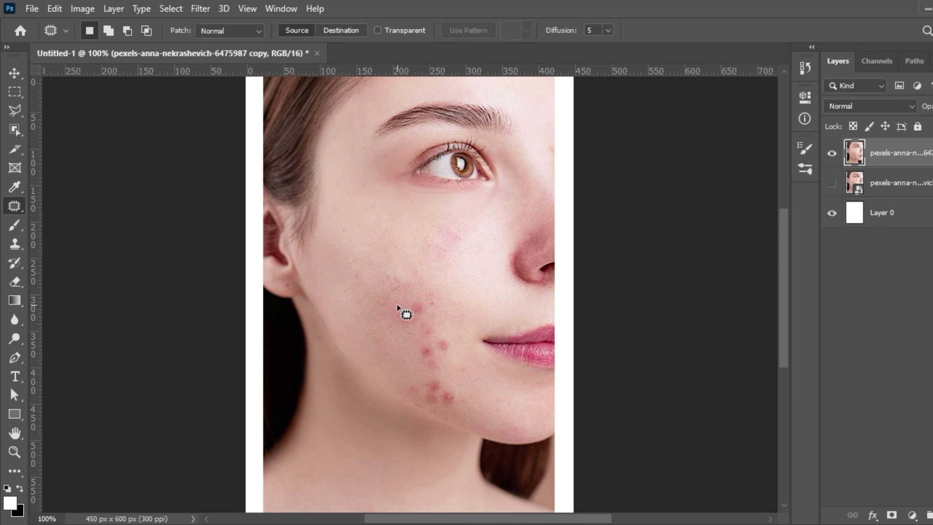
mouse_move(401, 324)
left_mouse_down()
mouse_move(397, 301)
mouse_move(434, 297)
left_mouse_up()
key("ctrl+d")
- Patch the blemishes level with the mouth corner and the red cluster above the jawline with clean skin
mouse_move(434, 324)
left_mouse_down()
mouse_move(450, 341)
mouse_move(441, 366)
mouse_move(419, 358)
mouse_move(415, 332)
mouse_move(454, 327)
mouse_move(454, 311)
left_mouse_up()
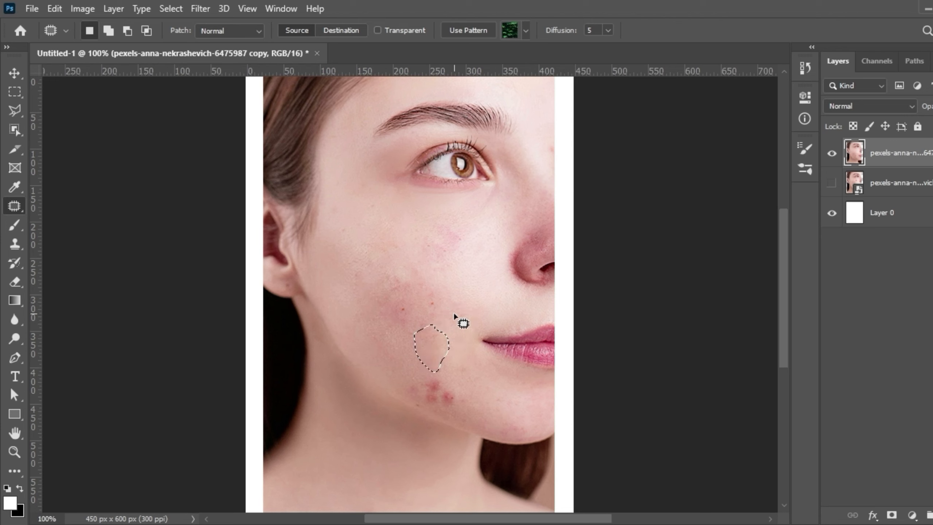
key("ctrl+d")
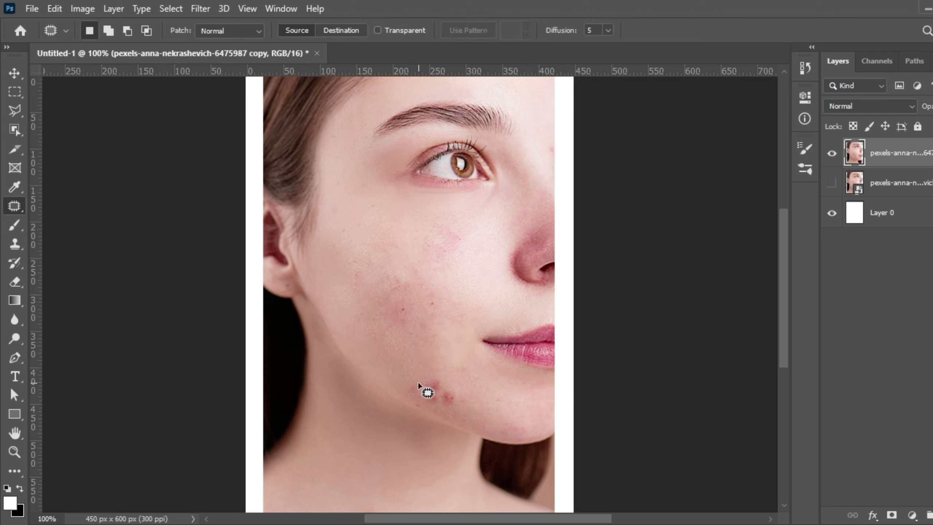
mouse_move(419, 383)
left_mouse_down()
mouse_move(449, 377)
mouse_move(453, 402)
mouse_move(434, 414)
mouse_move(440, 386)
mouse_move(471, 382)
left_mouse_up()
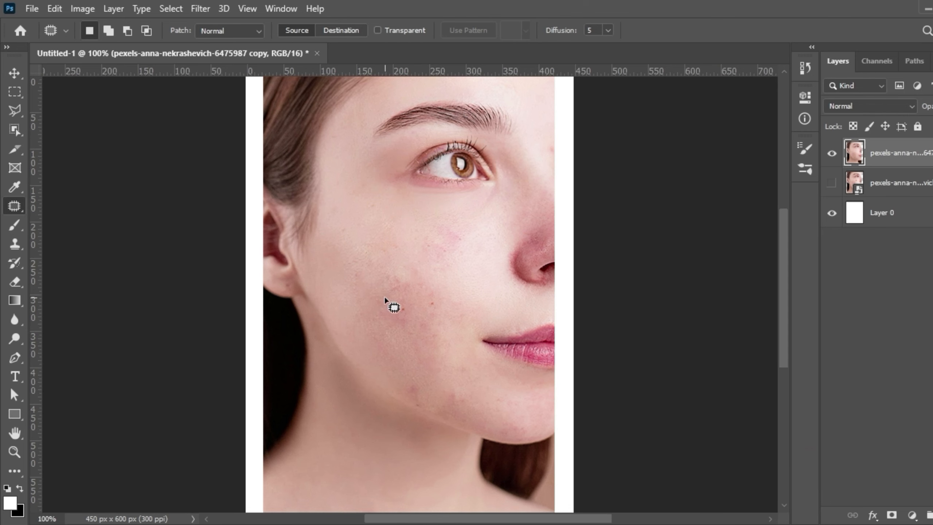
- Patch the small dark spots remaining in the middle of the cheek with clearer skin towards the nose
left_click_drag(384, 296, 456, 274)
mouse_move(384, 294)
left_mouse_down()
mouse_move(423, 291)
mouse_move(449, 270)
left_mouse_up()
key("ctrl+d")
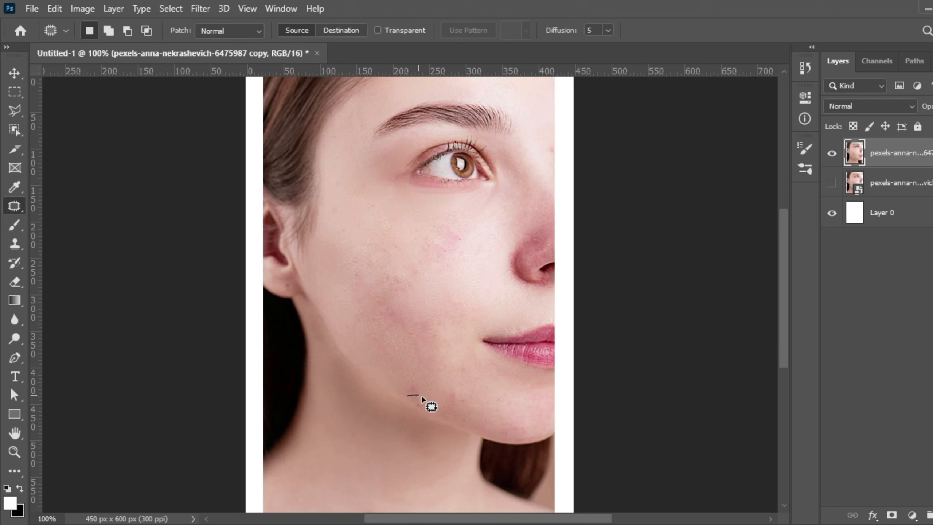
- Patch the small spot on the jawline with clean adjacent skin and deselect
mouse_move(422, 397)
left_mouse_down()
mouse_move(424, 410)
mouse_move(407, 396)
left_mouse_up()
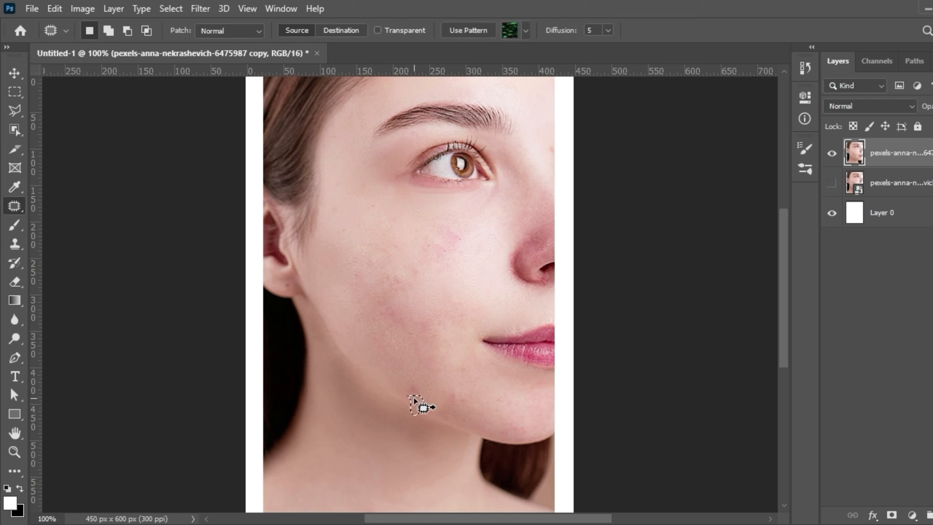
left_click_drag(425, 394, 442, 379)
key("ctrl+d")
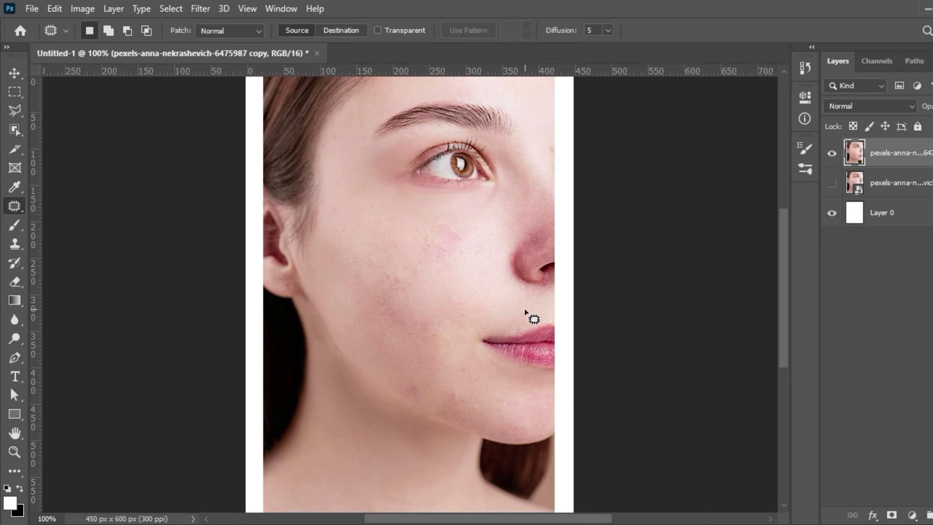
- Show the original photo layer again and toggle the retouched layer's visibility to compare before and after
left_click(831, 183)
left_click(832, 153)
left_click(832, 158)
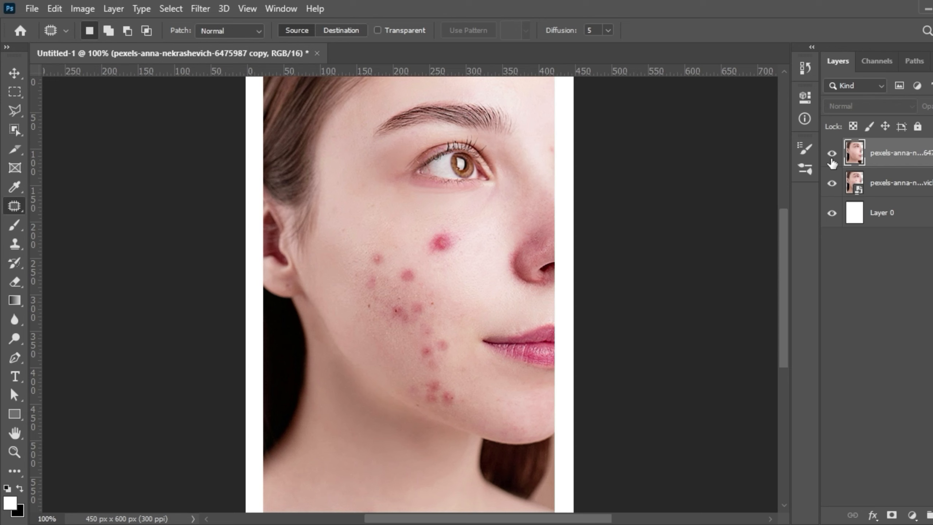
left_click(832, 163)
left_click(832, 163)
left_click(833, 163)
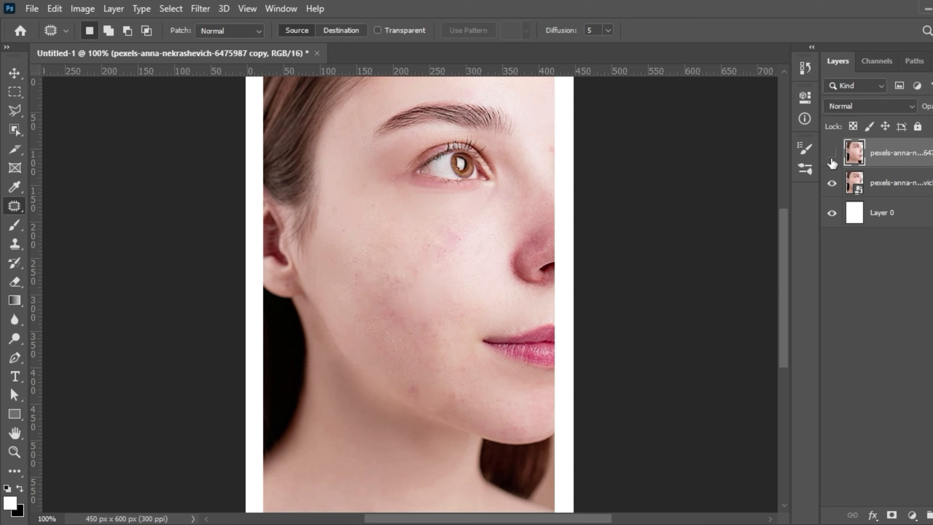
left_click(832, 163)
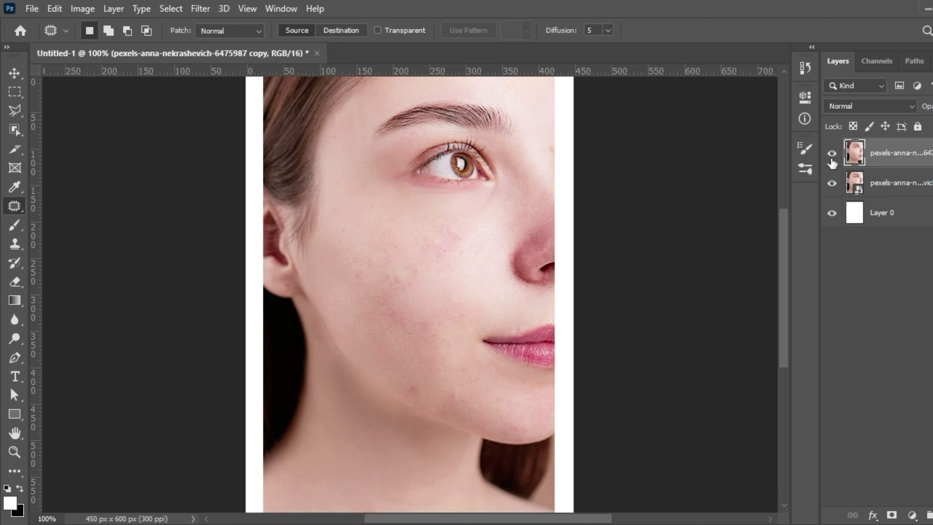